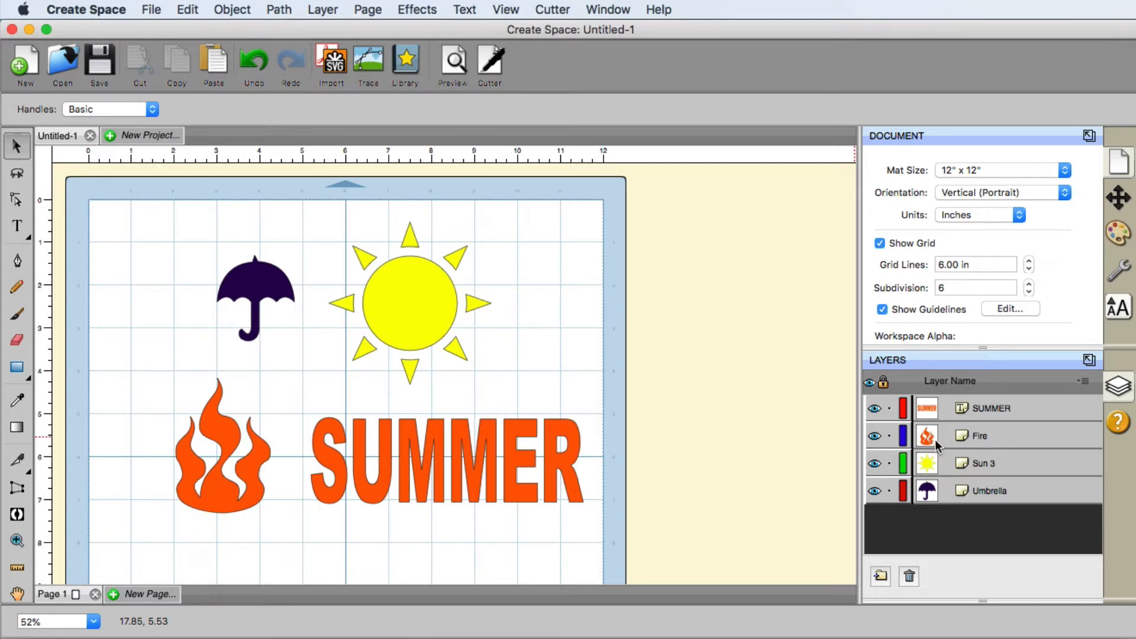
Reposition the sun at about X 6.46 in, Y 0.64 in and move its layer above the Fire layer
{"action": "left_click", "coordinate": [435, 295]}
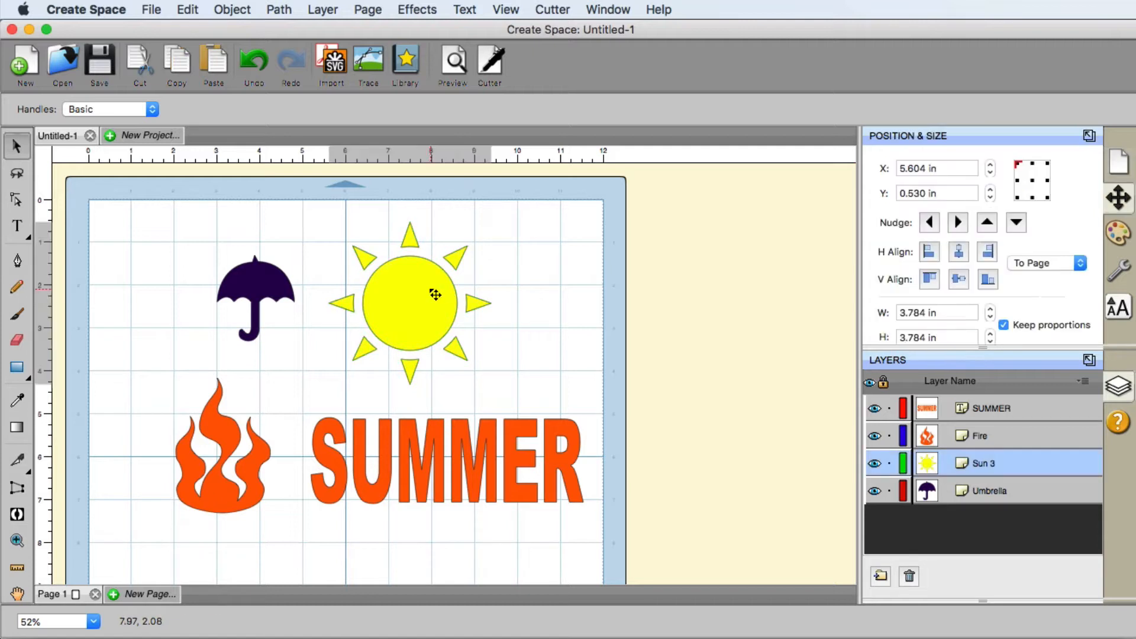
{"action": "left_click_drag", "start_coordinate": [435, 294], "coordinate": [491, 287]}
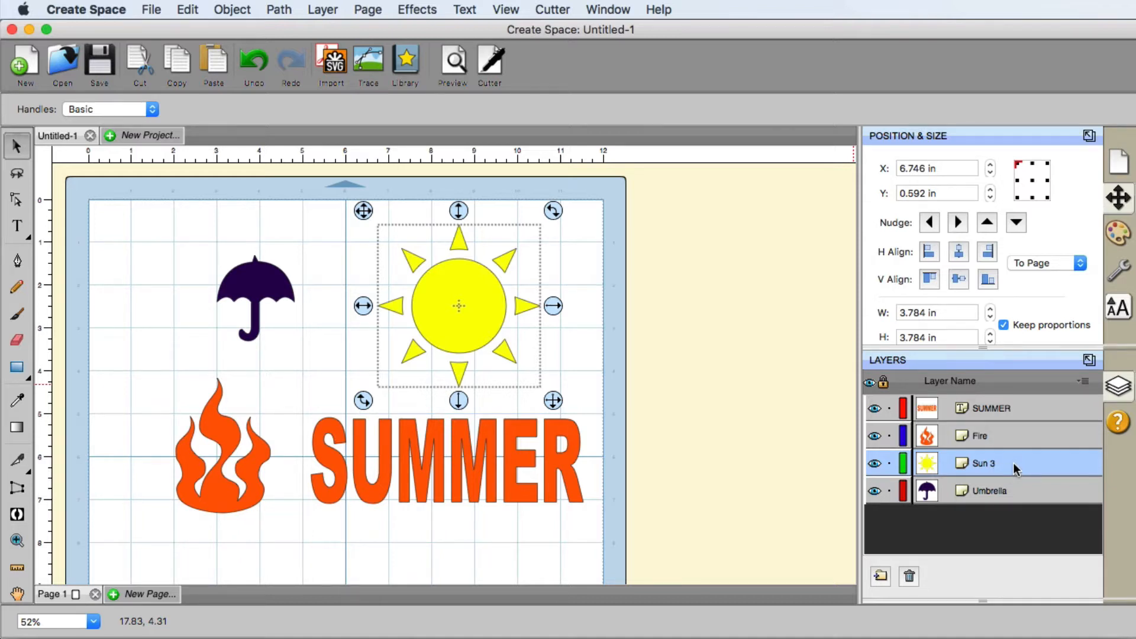
{"action": "left_click_drag", "start_coordinate": [1013, 463], "coordinate": [1010, 428]}
{"action": "left_click_drag", "start_coordinate": [1010, 423], "coordinate": [1009, 422]}
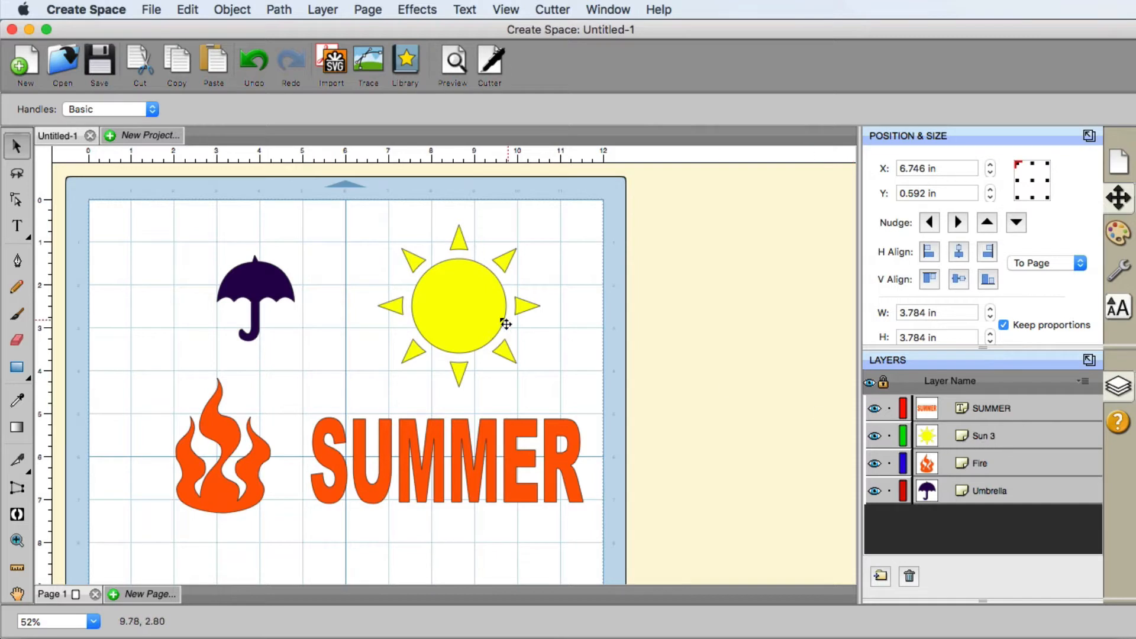
{"action": "mouse_move", "coordinate": [493, 312]}
{"action": "left_mouse_down"}
{"action": "mouse_move", "coordinate": [285, 408]}
{"action": "mouse_move", "coordinate": [279, 427]}
{"action": "mouse_move", "coordinate": [437, 329]}
{"action": "mouse_move", "coordinate": [482, 312]}
{"action": "mouse_move", "coordinate": [497, 323]}
{"action": "left_mouse_up"}
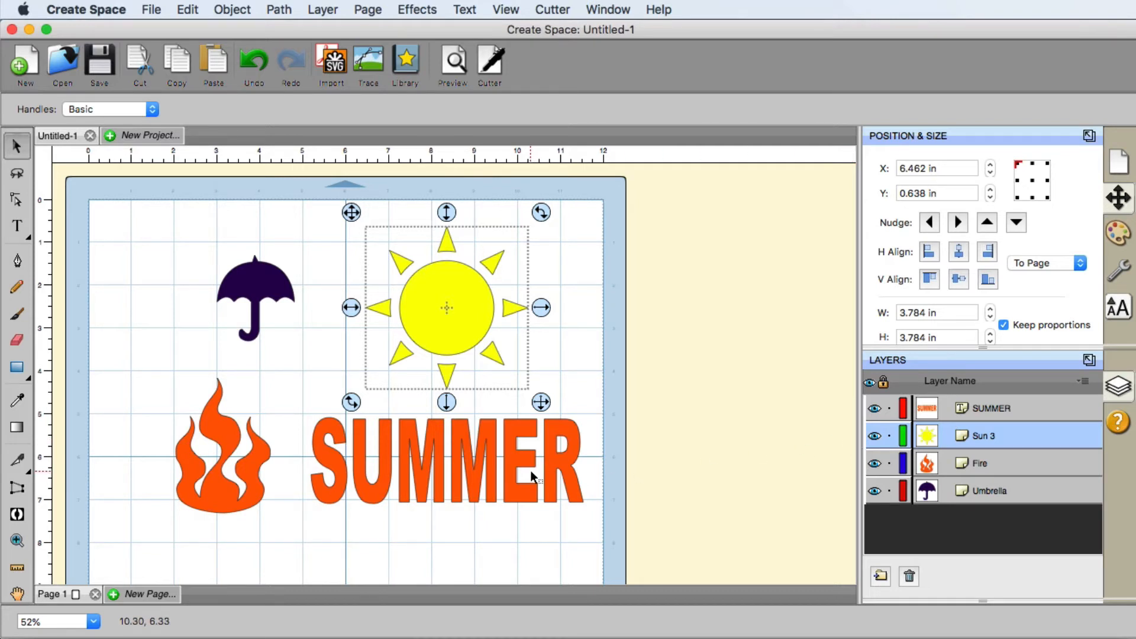
{"action": "left_click", "coordinate": [17, 226]}
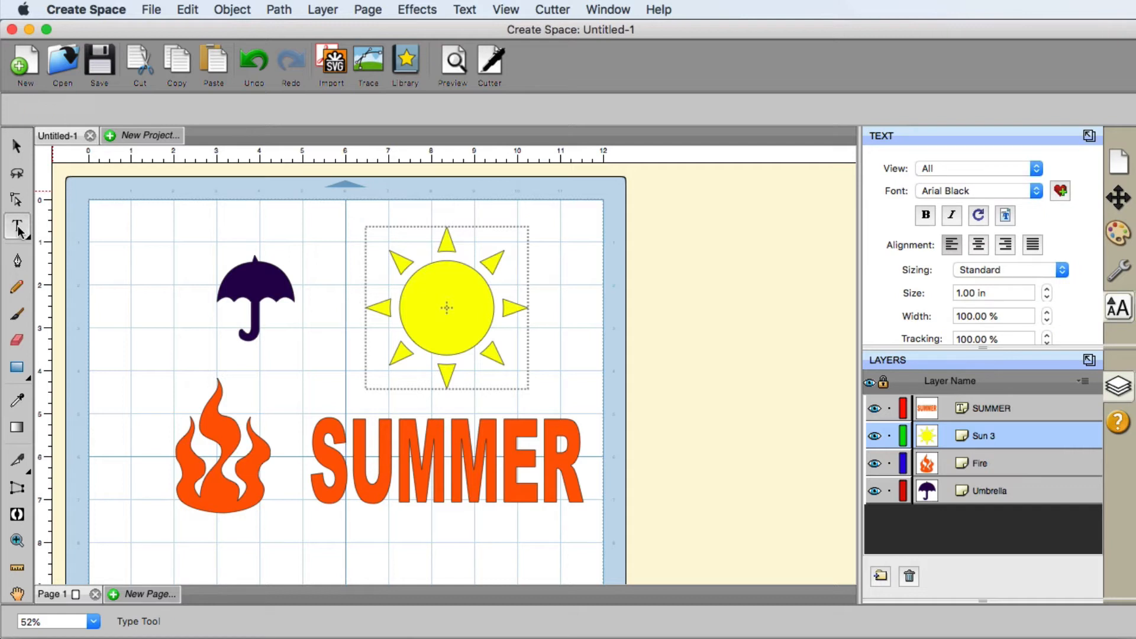
{"action": "left_click", "coordinate": [434, 451]}
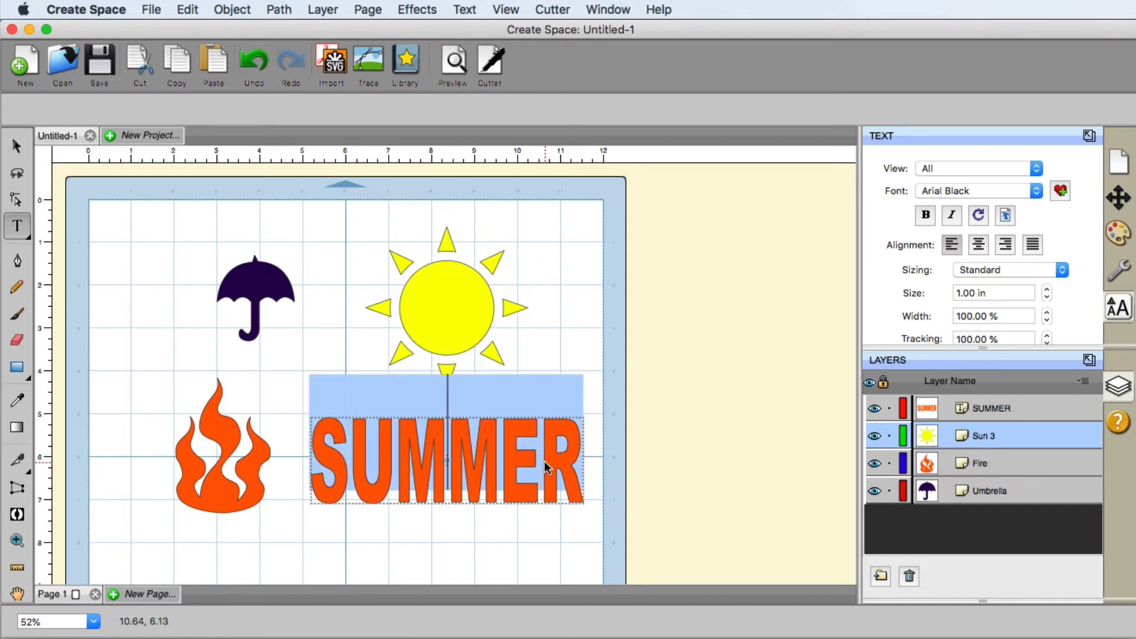
{"action": "left_click", "coordinate": [521, 477]}
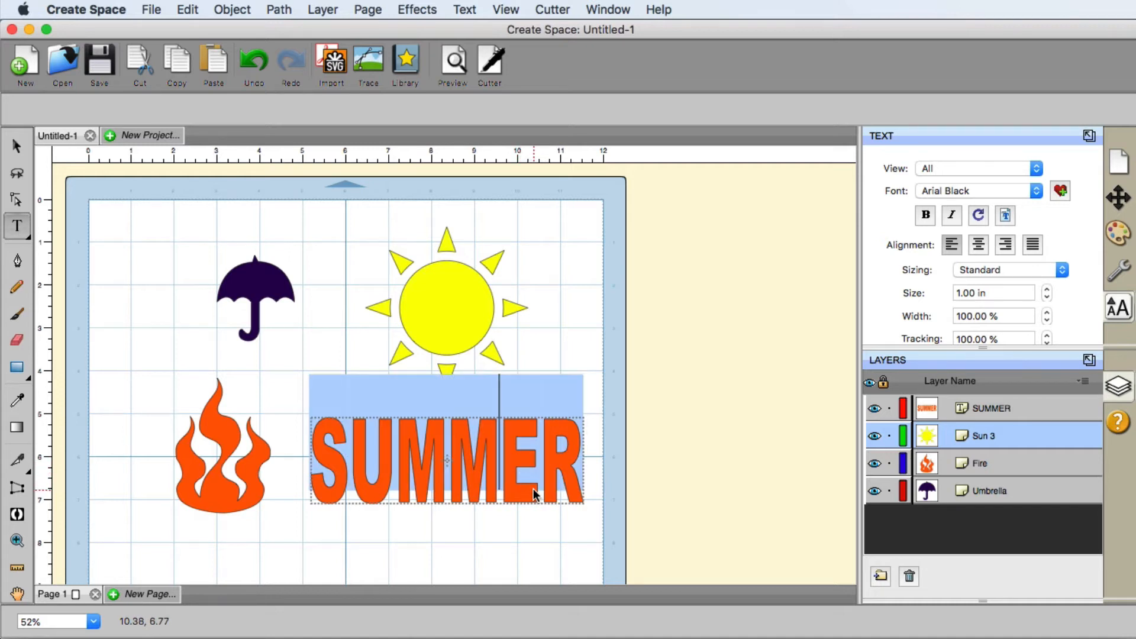
{"action": "key", "text": "Escape"}
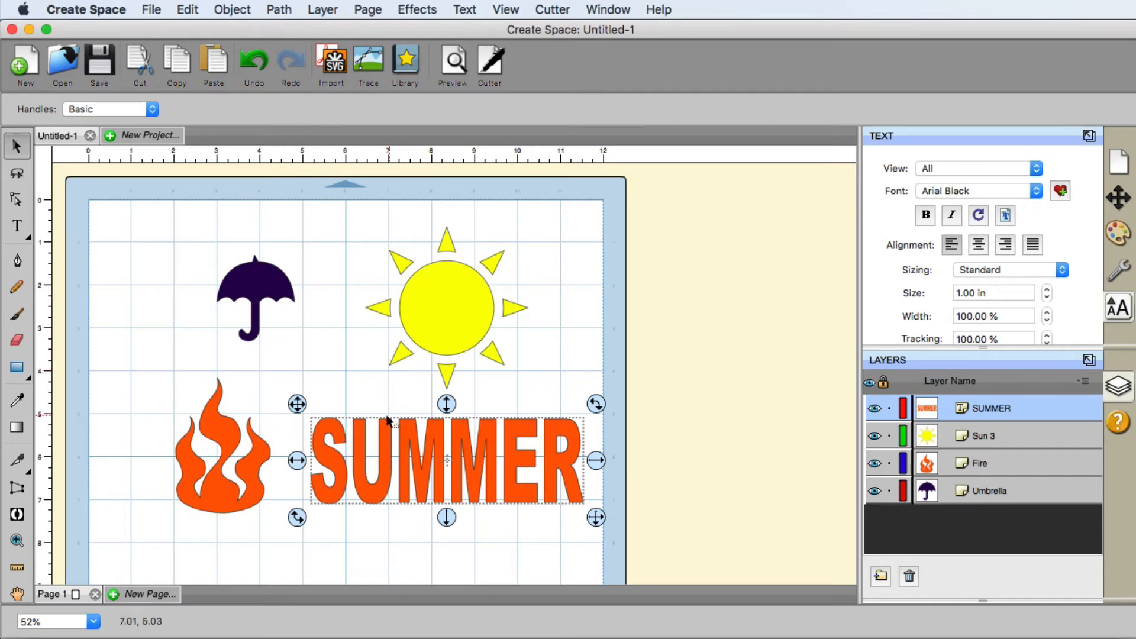
Group the SUMMER text and the sun into one layer group
{"action": "left_click", "coordinate": [449, 319]}
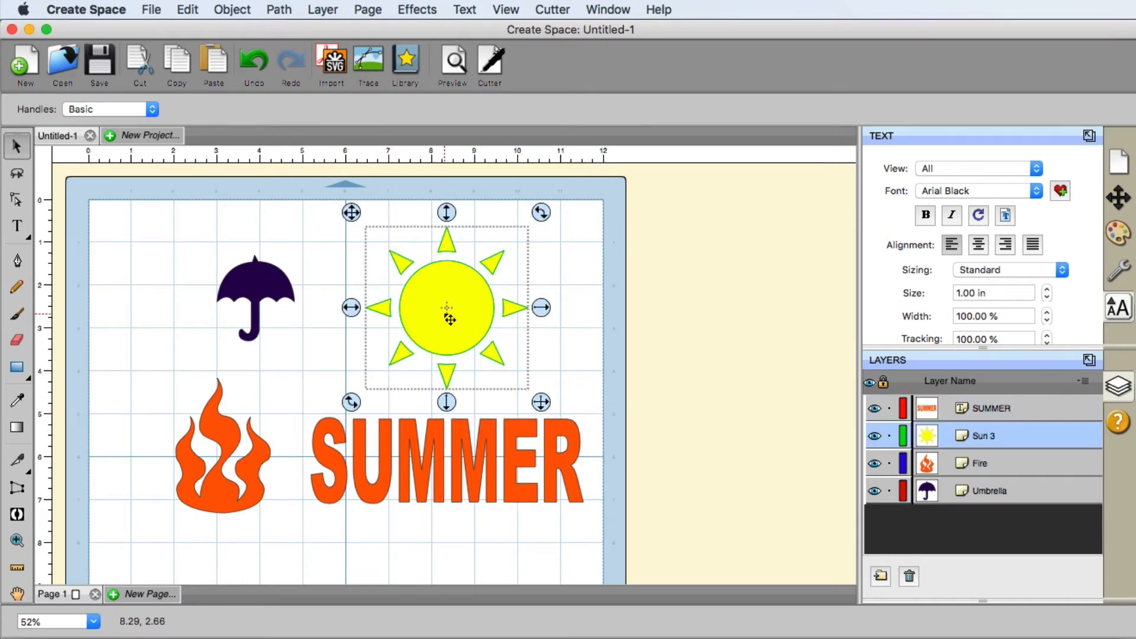
{"action": "left_click", "coordinate": [472, 448]}
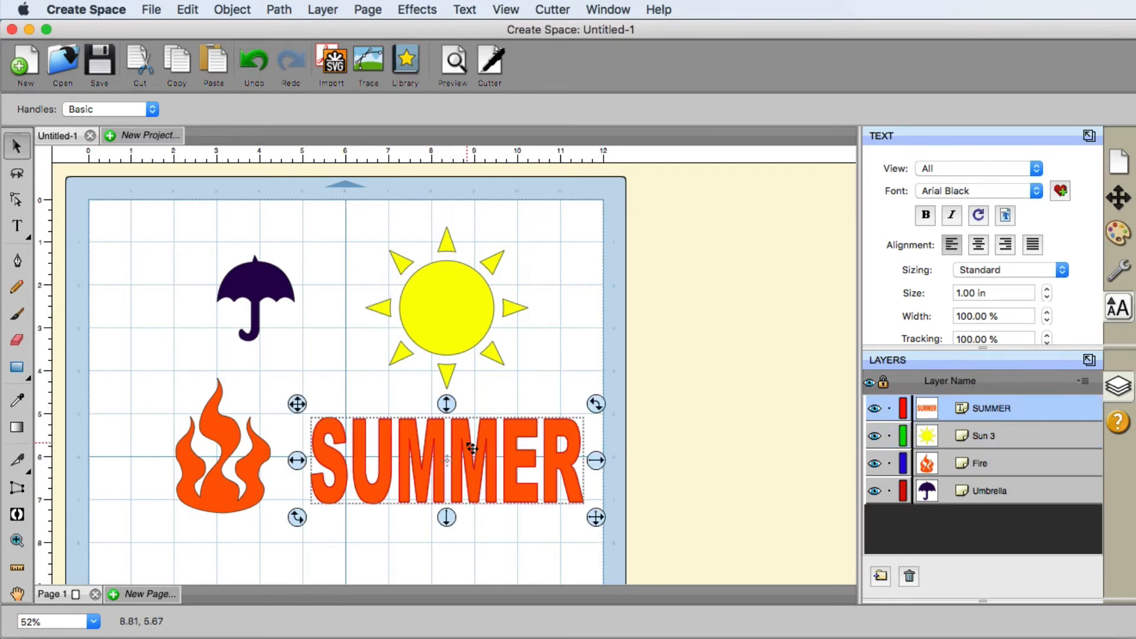
{"action": "left_click", "coordinate": [482, 311], "text": "shift"}
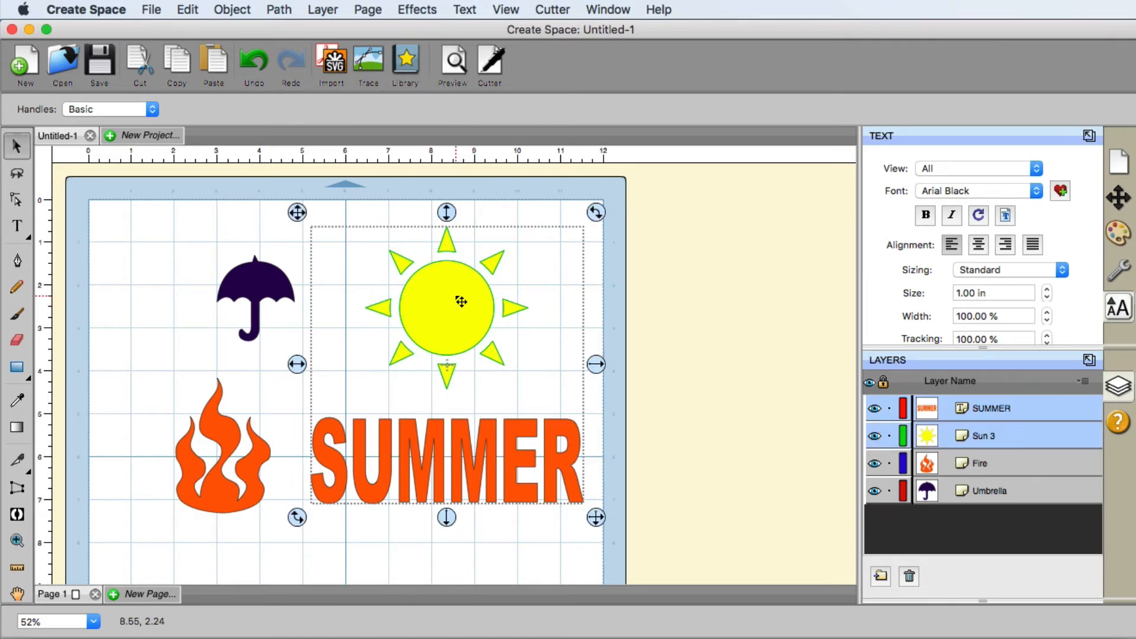
{"action": "right_click", "coordinate": [461, 300]}
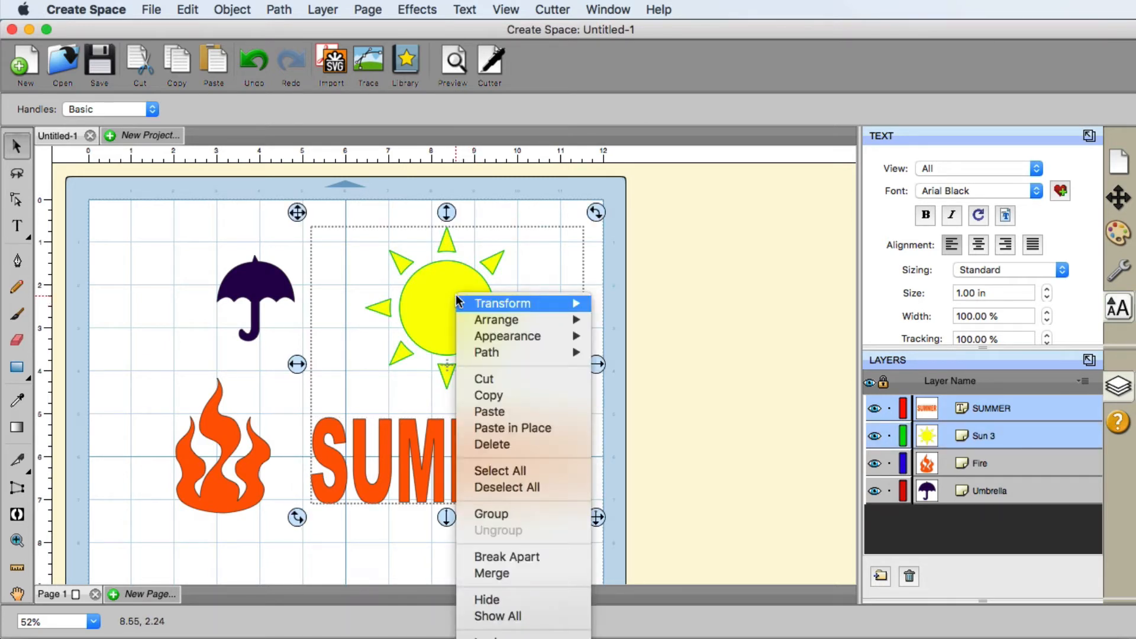
{"action": "left_click", "coordinate": [513, 513]}
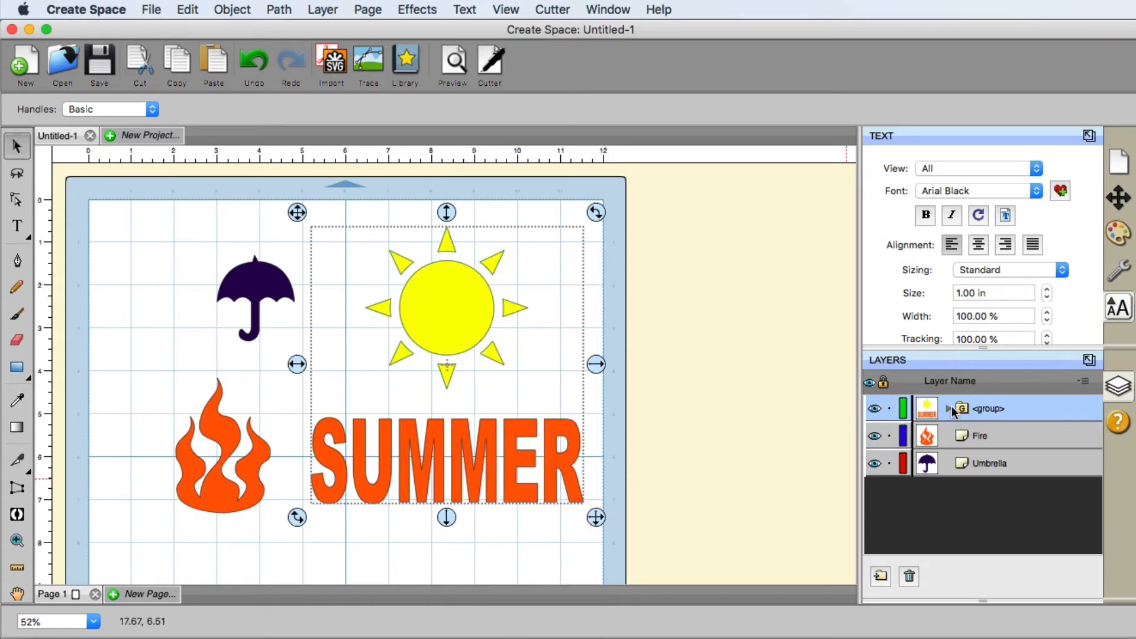
Expand the new layer group and reorder Sun 3 above SUMMER inside it
{"action": "left_click", "coordinate": [949, 408]}
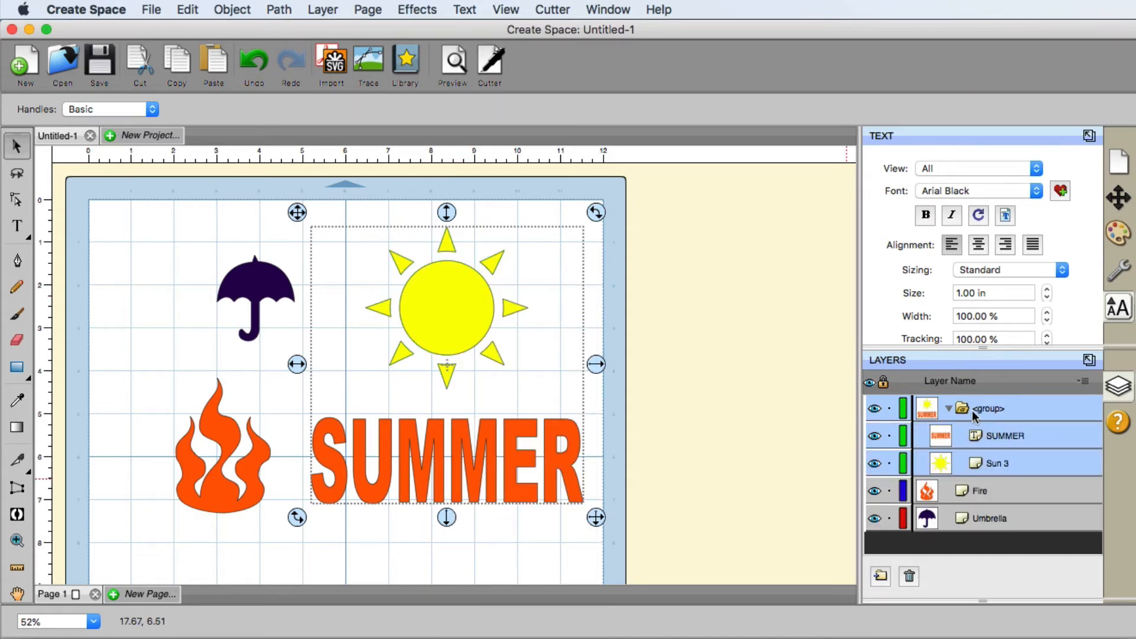
{"action": "left_click", "coordinate": [974, 465]}
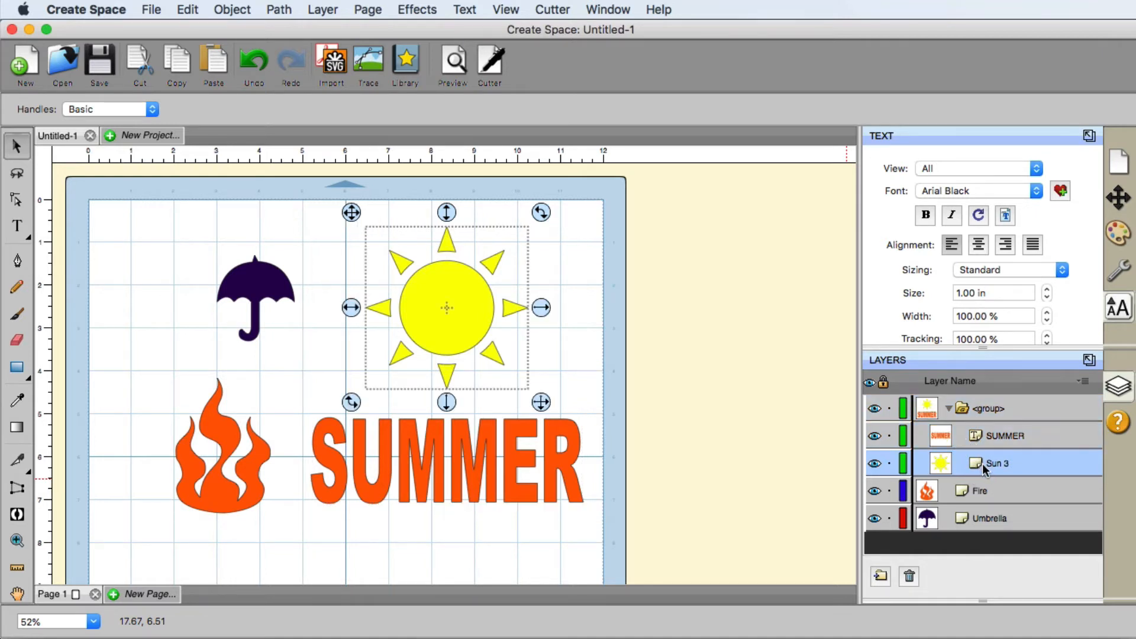
{"action": "left_click_drag", "start_coordinate": [983, 464], "coordinate": [982, 435]}
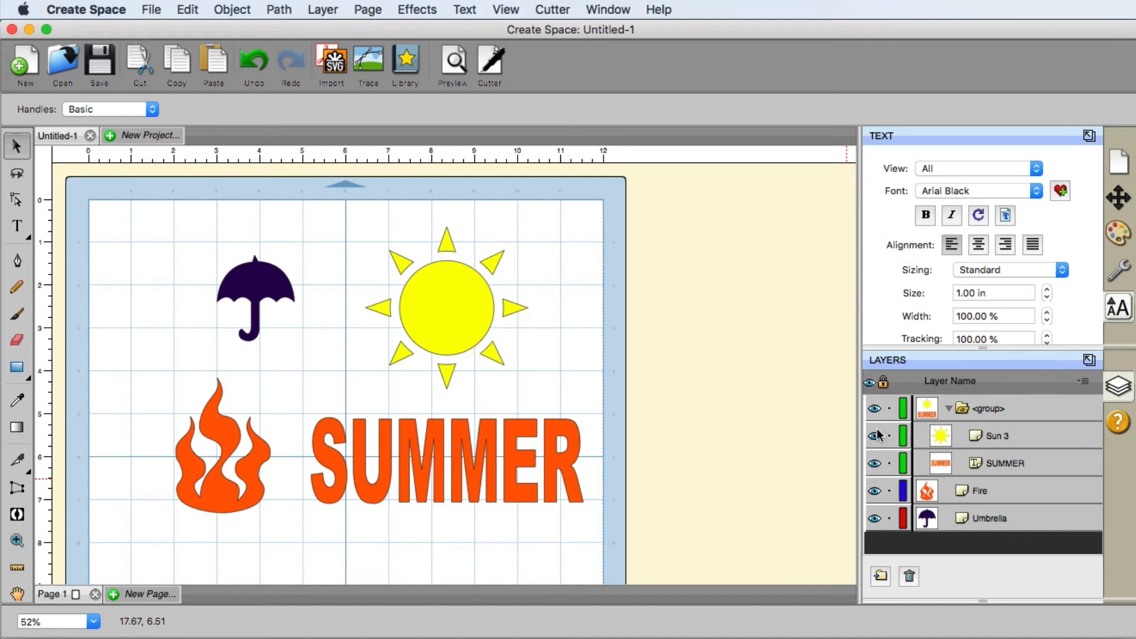
Preview the project with the Fire layer hidden, and make the layer visible again
{"action": "left_click", "coordinate": [875, 492]}
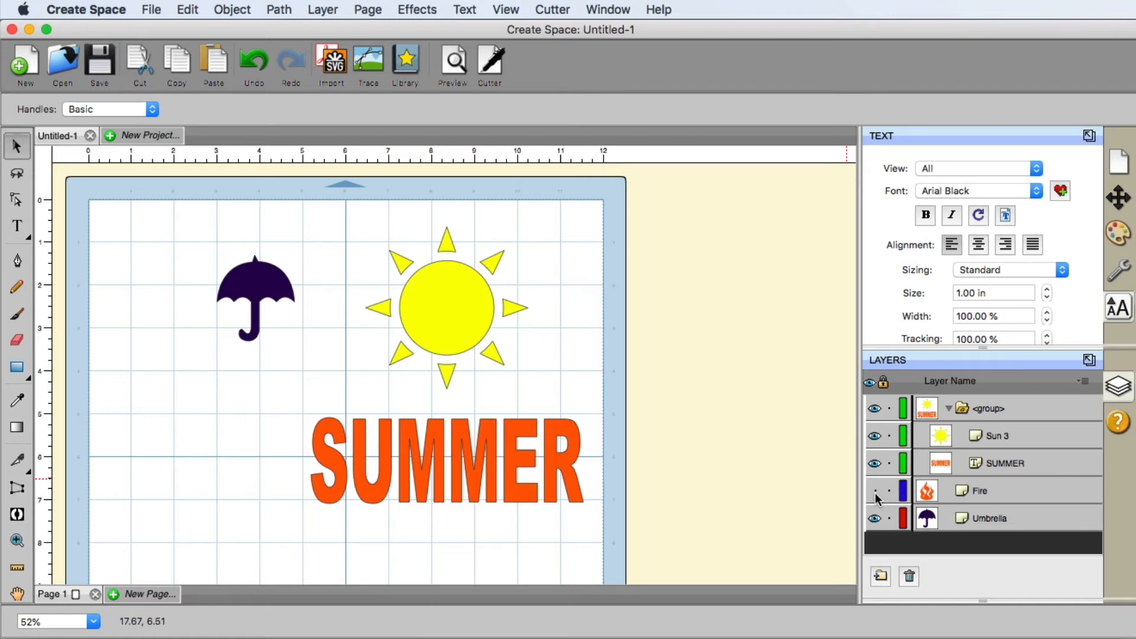
{"action": "left_click", "coordinate": [454, 65]}
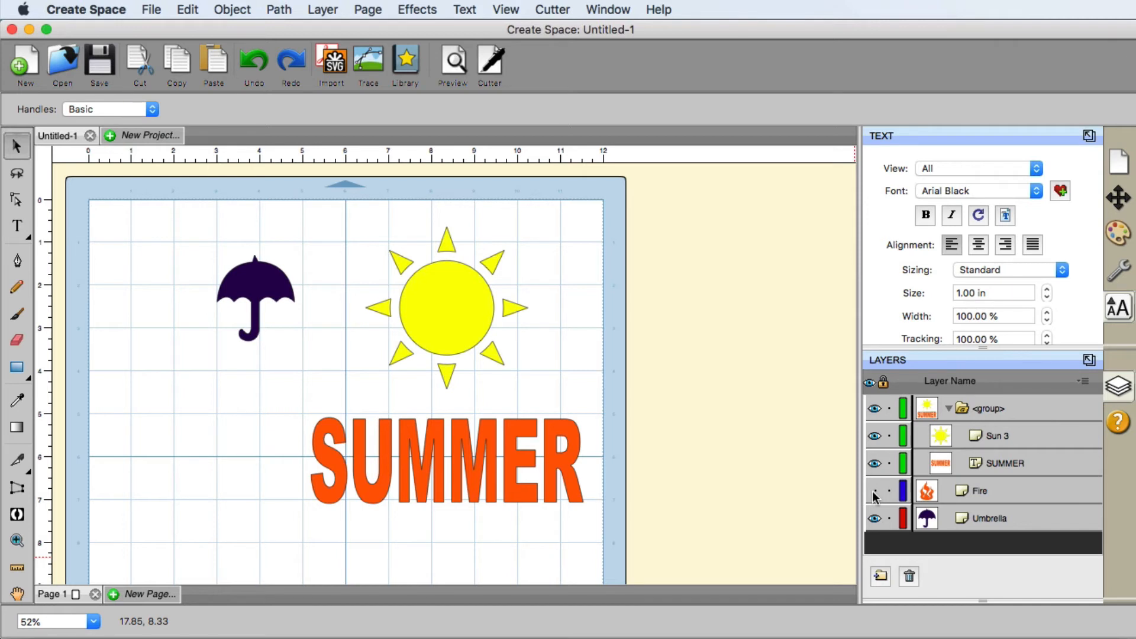
{"action": "left_click", "coordinate": [875, 491]}
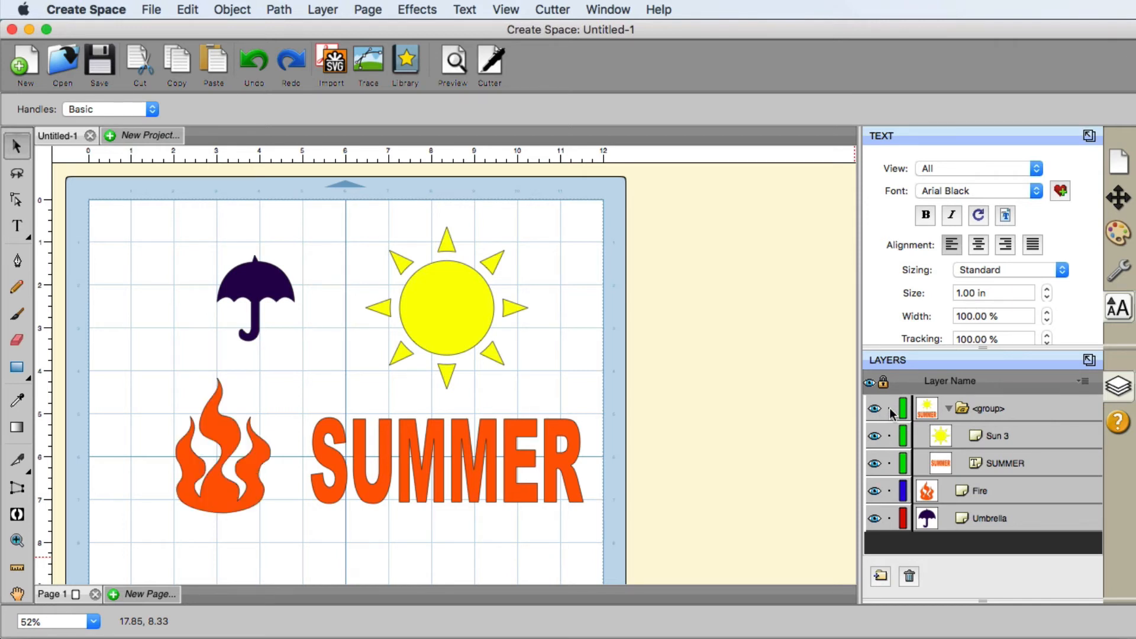
Temporarily lock the sun and SUMMER group to test selecting objects on the mat, and unlock it again
{"action": "left_click", "coordinate": [889, 409]}
{"action": "left_click", "coordinate": [444, 308]}
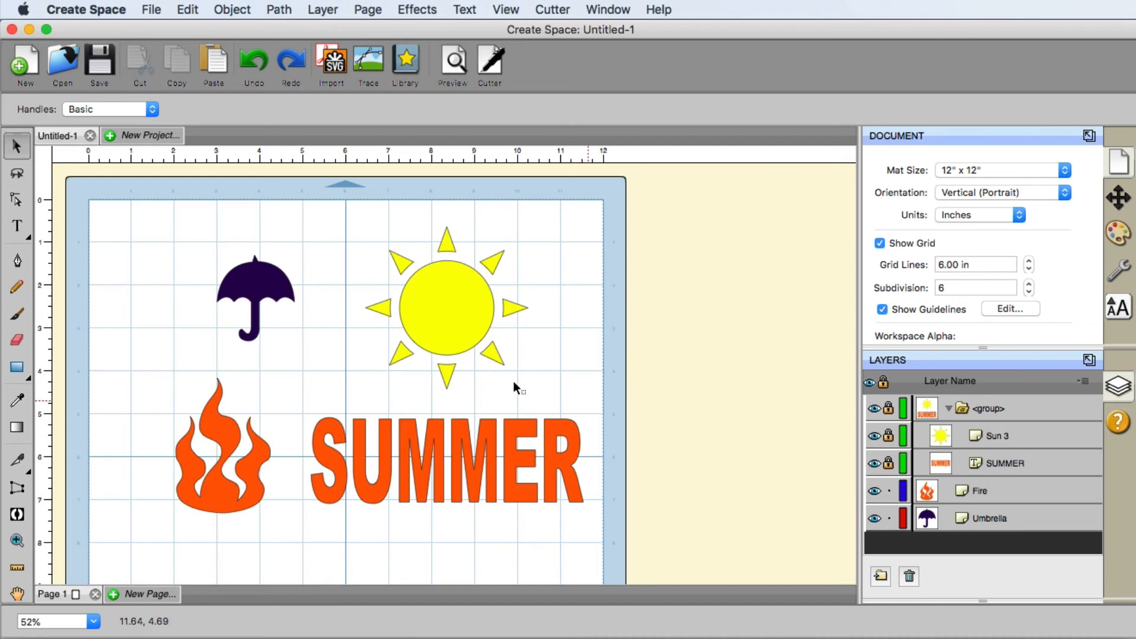
{"action": "left_click", "coordinate": [276, 301]}
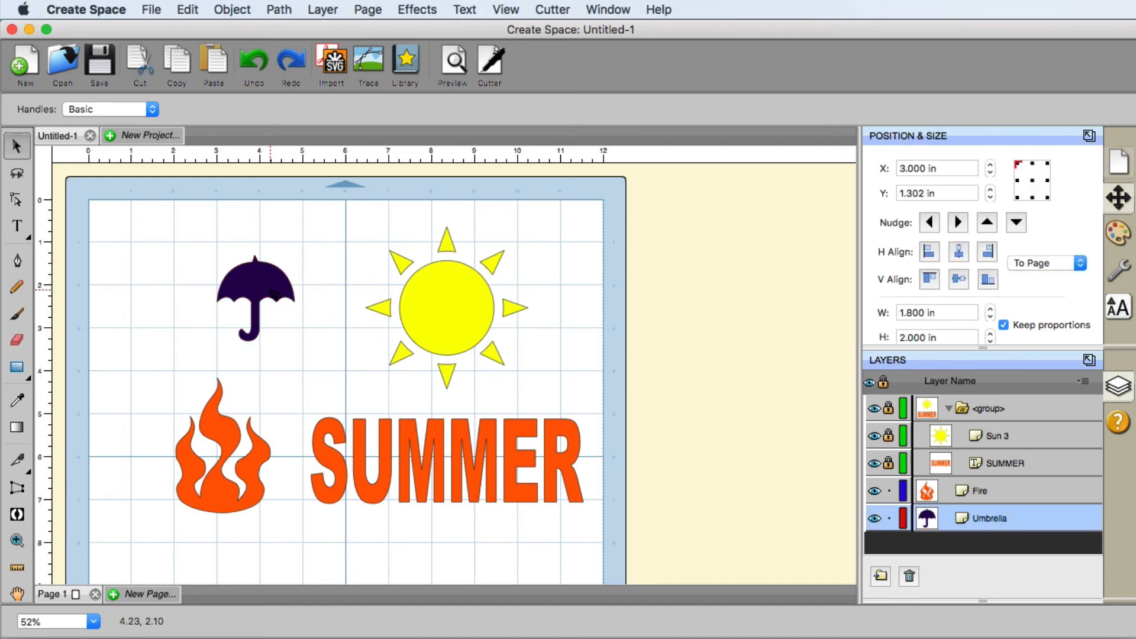
{"action": "left_click", "coordinate": [253, 451]}
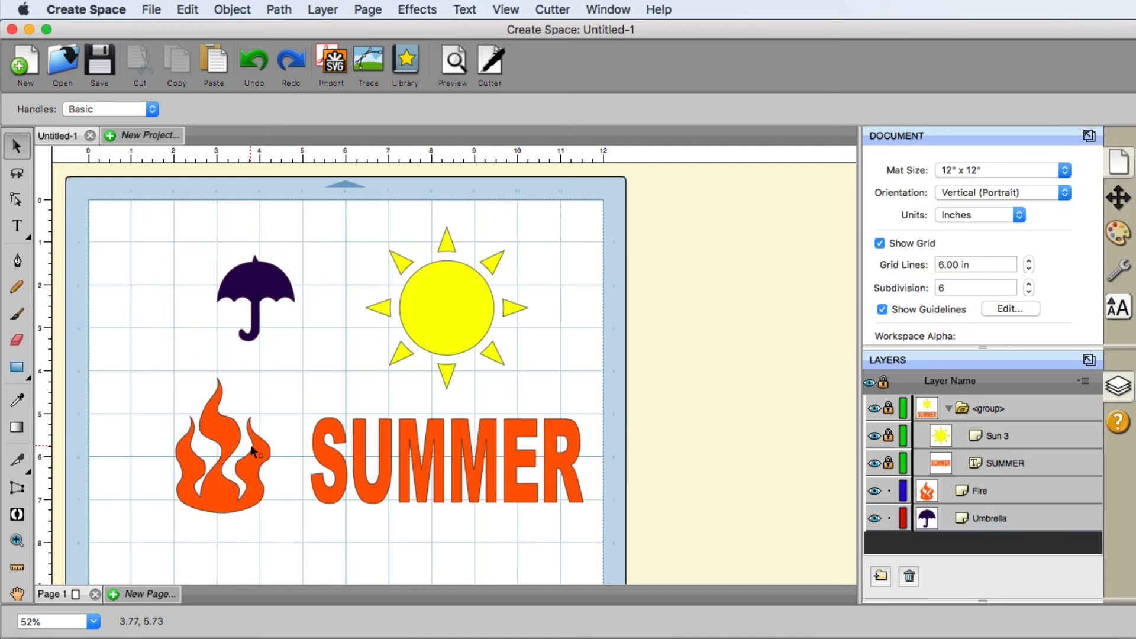
{"action": "left_click", "coordinate": [249, 459]}
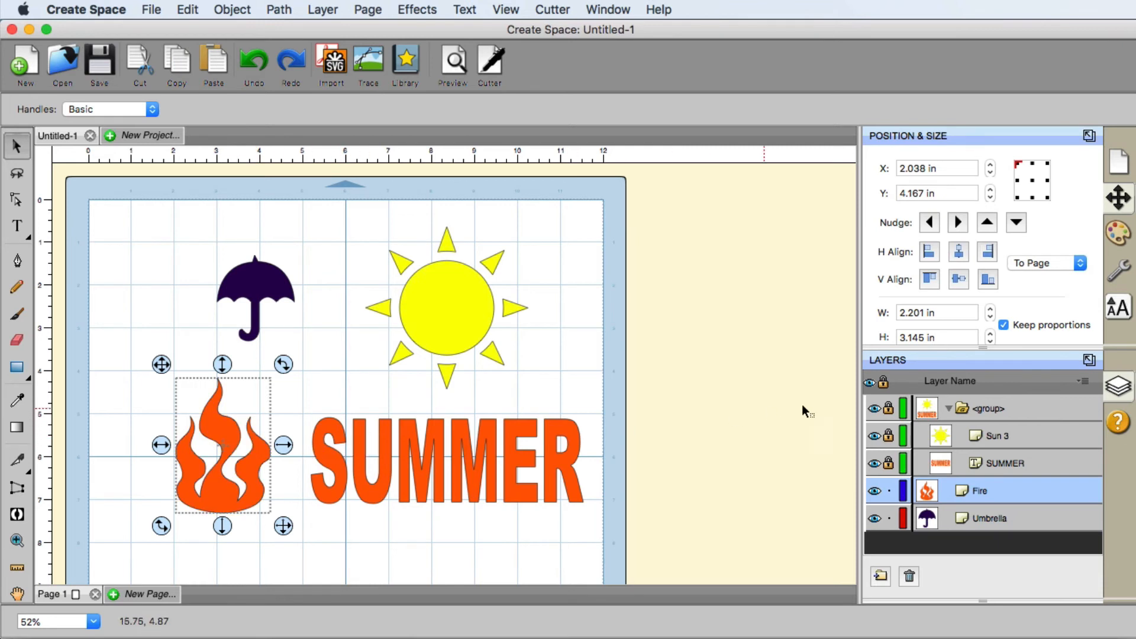
{"action": "left_click", "coordinate": [889, 408]}
Delete the Umbrella layer from the project
{"action": "left_click", "coordinate": [989, 519]}
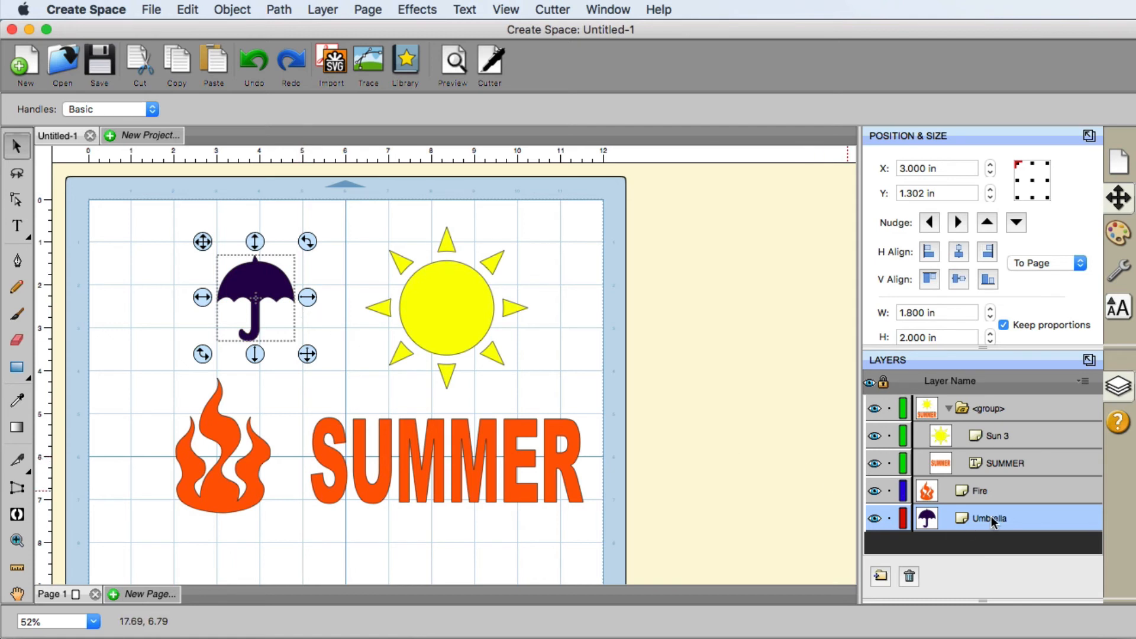
{"action": "left_click", "coordinate": [910, 577]}
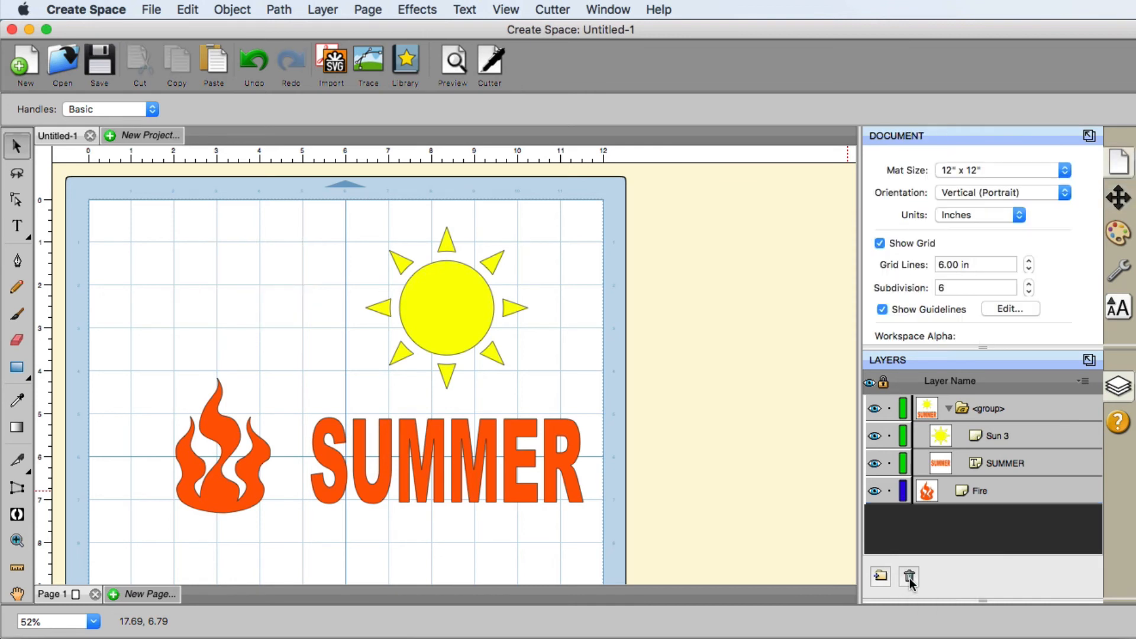
Rename the Fire layer as Fires in its layer properties
{"action": "double_click", "coordinate": [980, 492]}
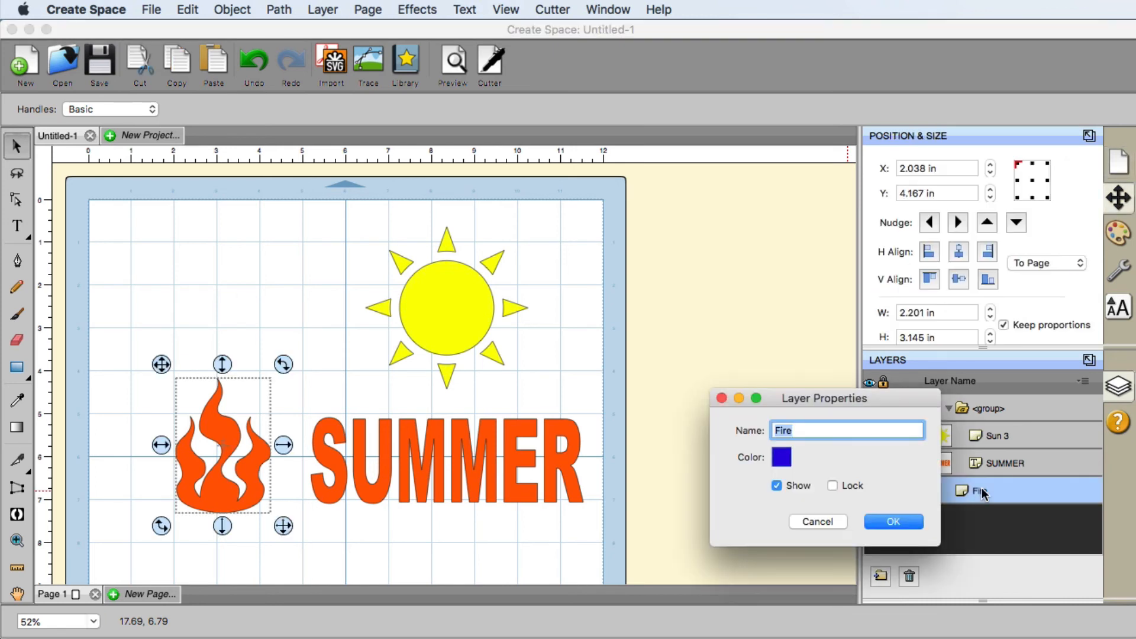
{"action": "double_click", "coordinate": [808, 431]}
{"action": "left_click", "coordinate": [812, 431]}
{"action": "type", "text": "s"}
{"action": "left_click", "coordinate": [893, 521]}
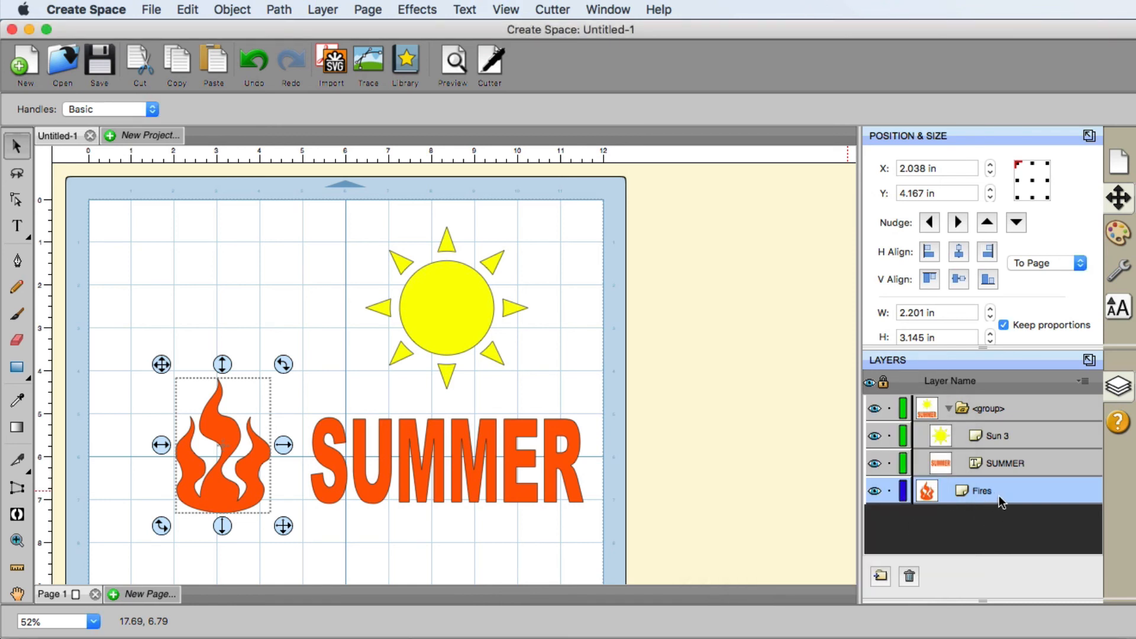
Change the Fires layer's identifying color to the light pink-magenta preset
{"action": "left_click", "coordinate": [904, 494]}
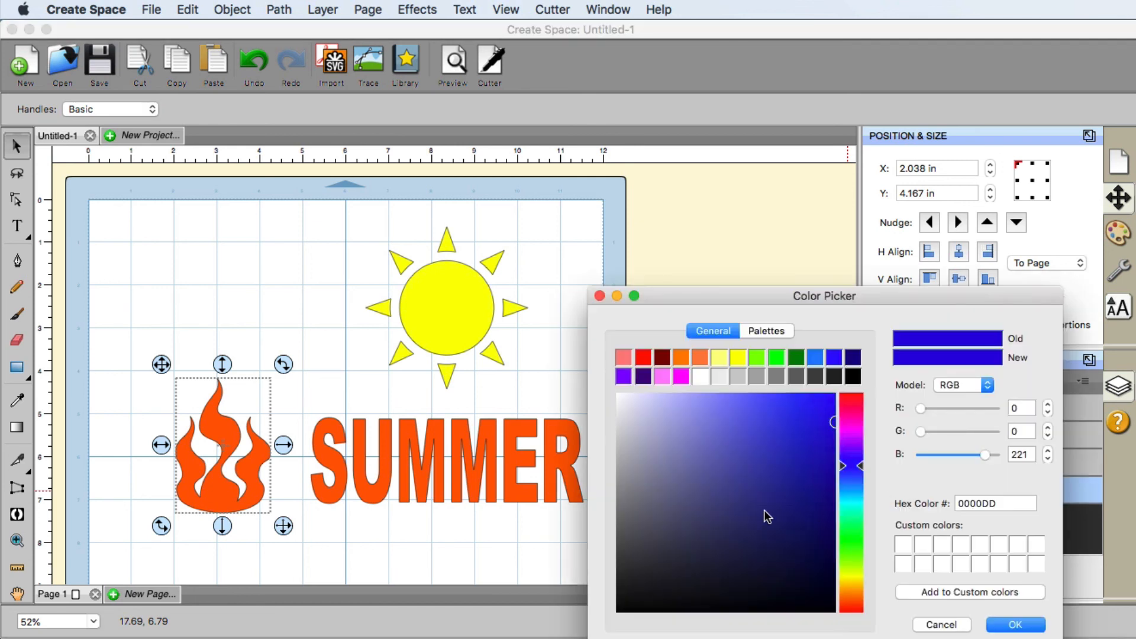
{"action": "left_click", "coordinate": [662, 378]}
{"action": "left_click", "coordinate": [1015, 624]}
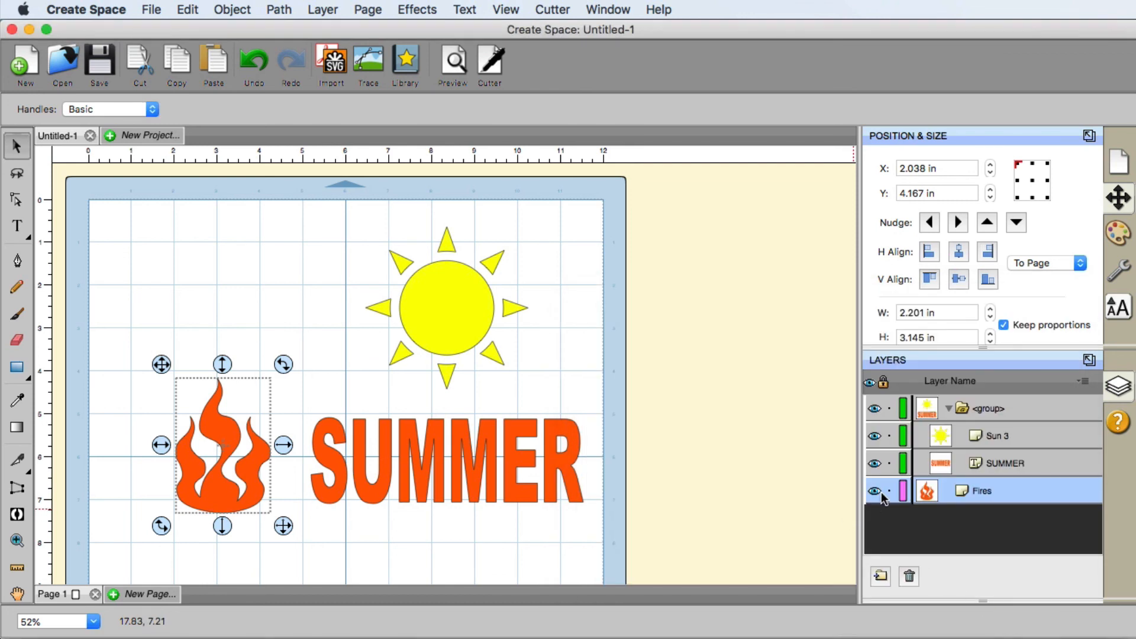